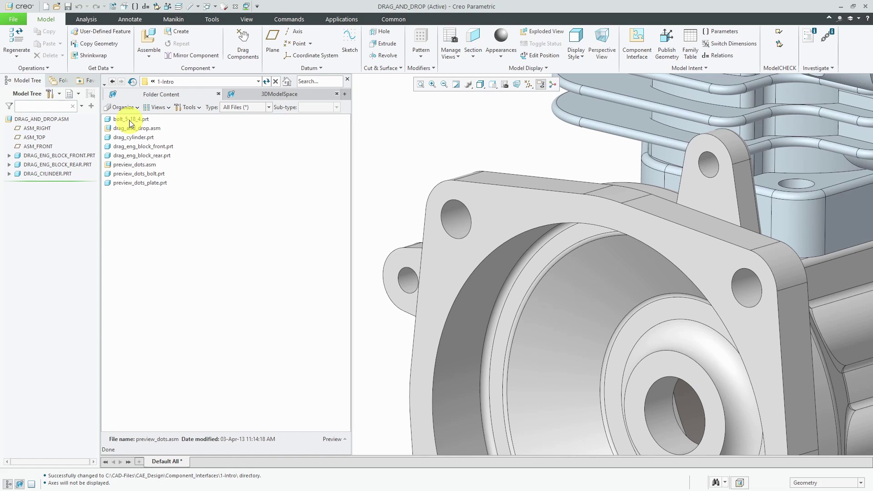
# - Drag bolt_5-18_4.prt from the Folder Browser into the upper-left and right flange holes
pyautogui.moveTo(131, 123); pyautogui.dragTo(464, 225)
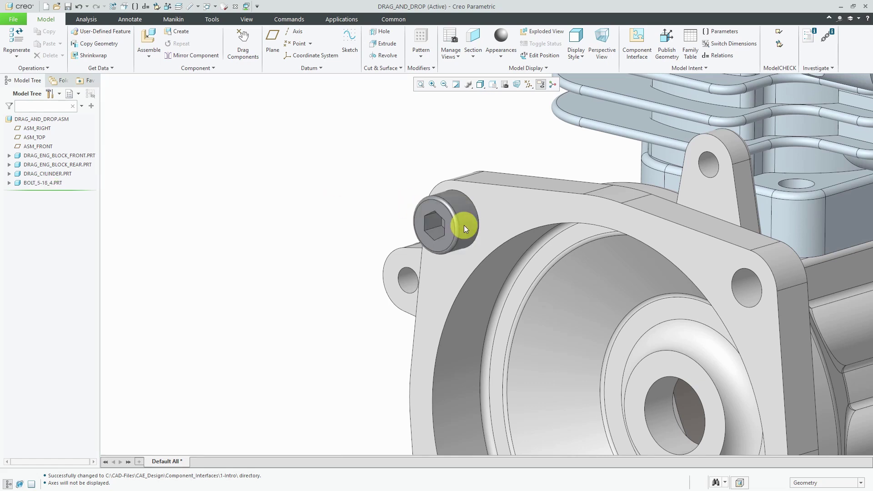
pyautogui.click(61, 81)
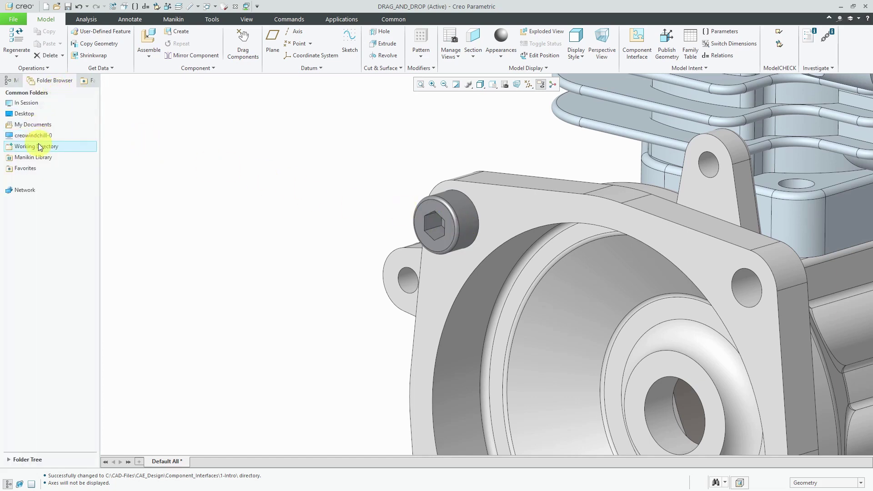
pyautogui.click(39, 147)
pyautogui.moveTo(132, 120); pyautogui.dragTo(688, 263)
pyautogui.moveTo(746, 289); pyautogui.dragTo(746, 289)
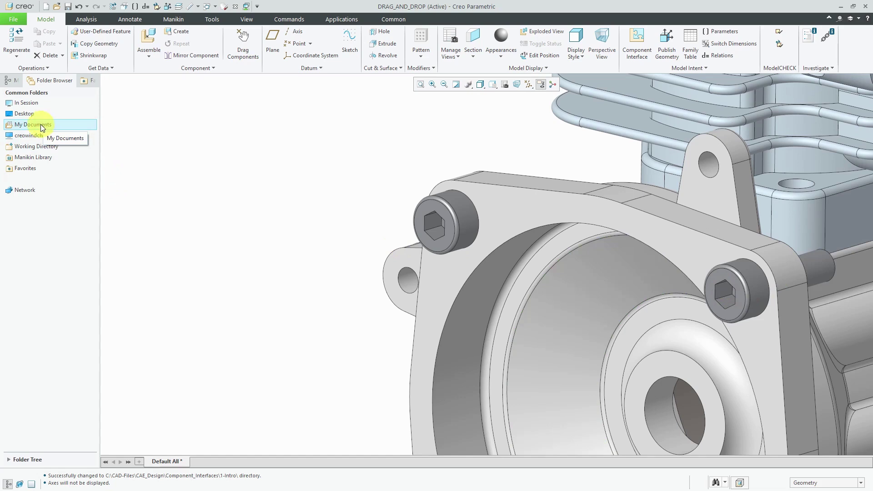
# - Turn the view toward the lower flange and seat another bolt in a lower hole
pyautogui.click(32, 145)
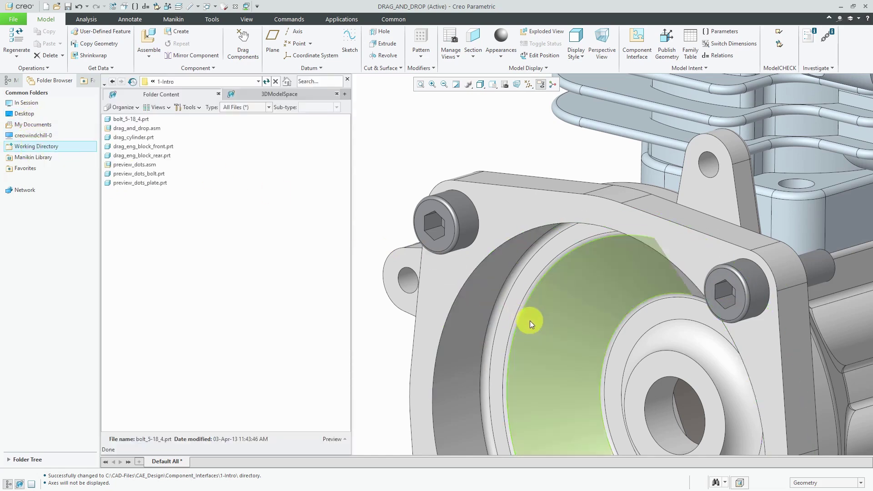
pyautogui.moveTo(541, 296); pyautogui.dragTo(526, 132, button='middle')
pyautogui.keyDown('ctrl'); pyautogui.keyDown('alt'); pyautogui.moveTo(530, 376); pyautogui.dragTo(549, 235); pyautogui.keyUp('alt'); pyautogui.keyUp('ctrl')
pyautogui.moveTo(121, 119); pyautogui.dragTo(402, 220)
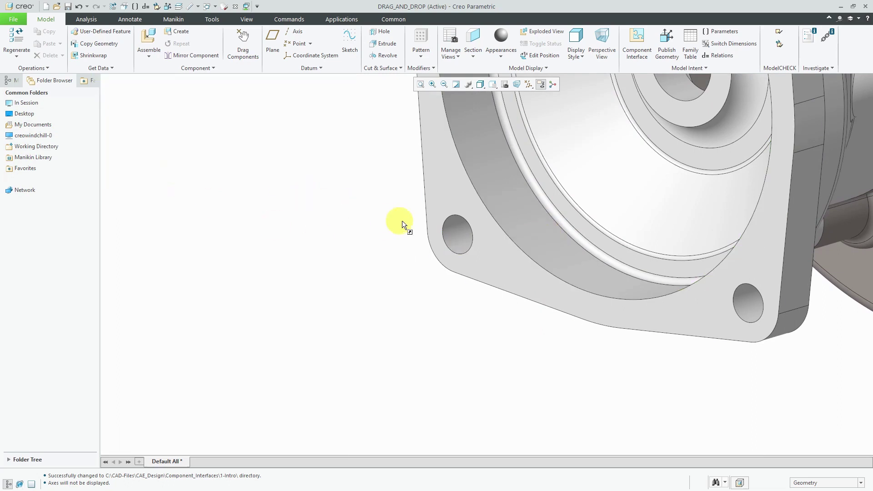
pyautogui.moveTo(451, 239); pyautogui.dragTo(460, 241)
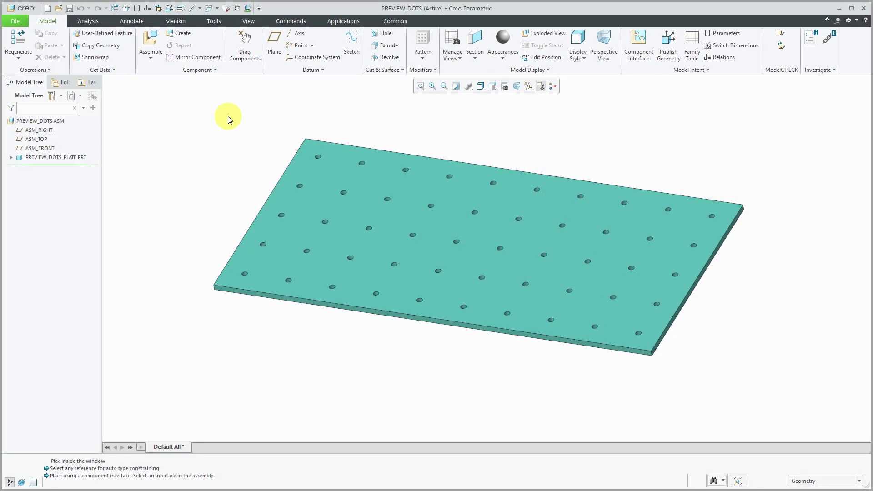
# - Start assembling bolt_5-18_4.prt into the plate with Interface To Interface matching
pyautogui.click(150, 40)
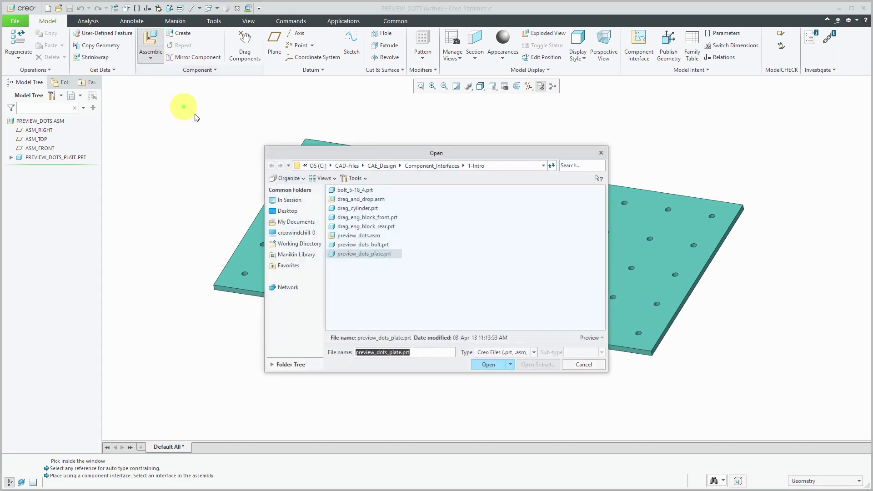
pyautogui.doubleClick(353, 191)
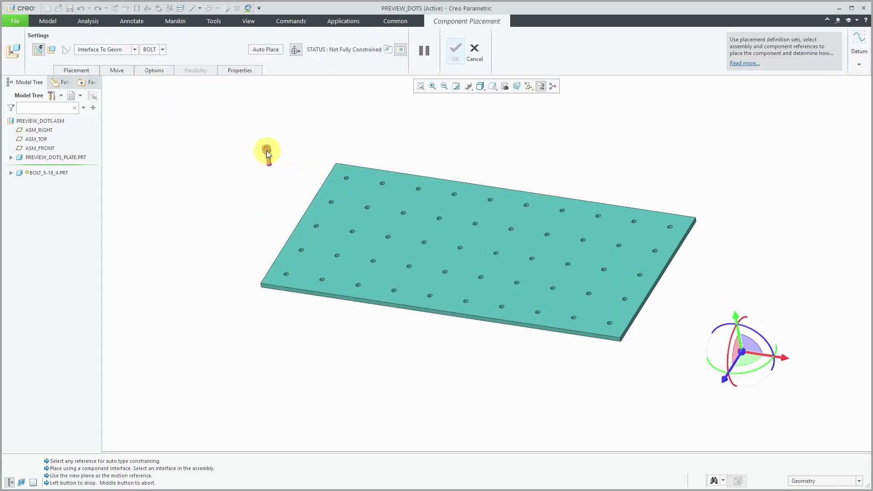
pyautogui.click(123, 51)
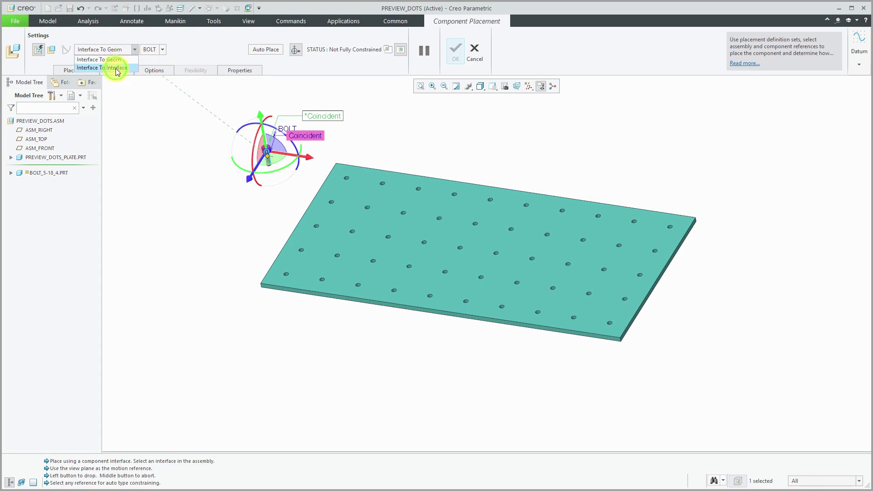
pyautogui.click(116, 68)
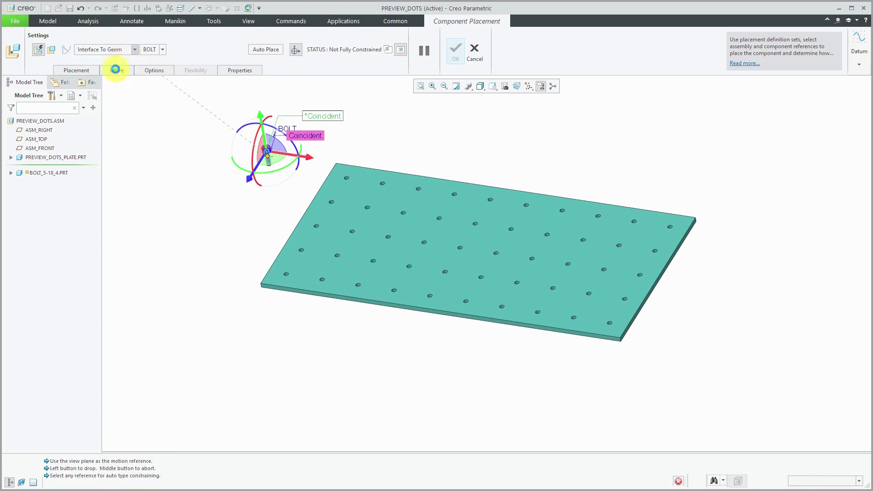
# - Seat bolts in eight plate holes running from the top-left across the middle
pyautogui.click(344, 182)
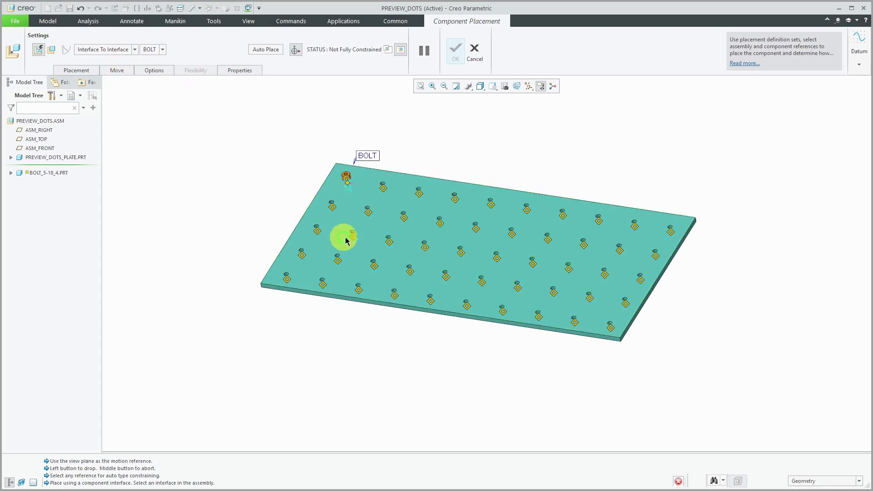
pyautogui.click(368, 212)
pyautogui.click(389, 244)
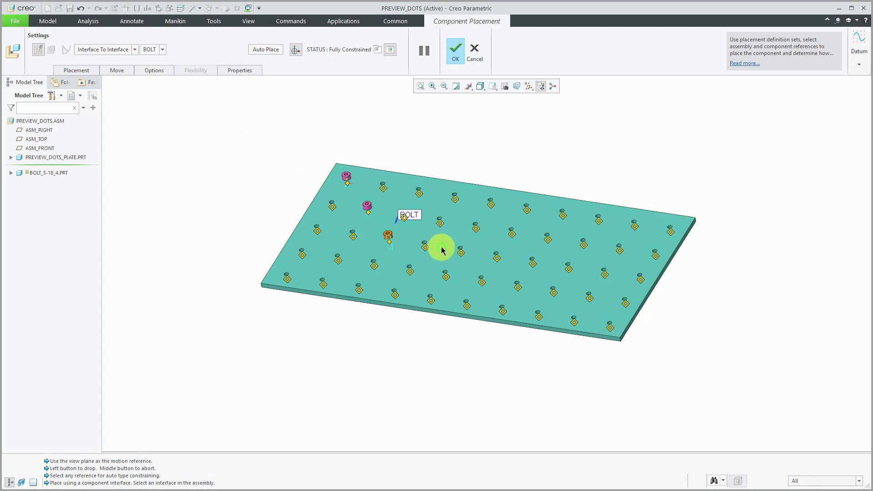
pyautogui.click(425, 247)
pyautogui.click(461, 256)
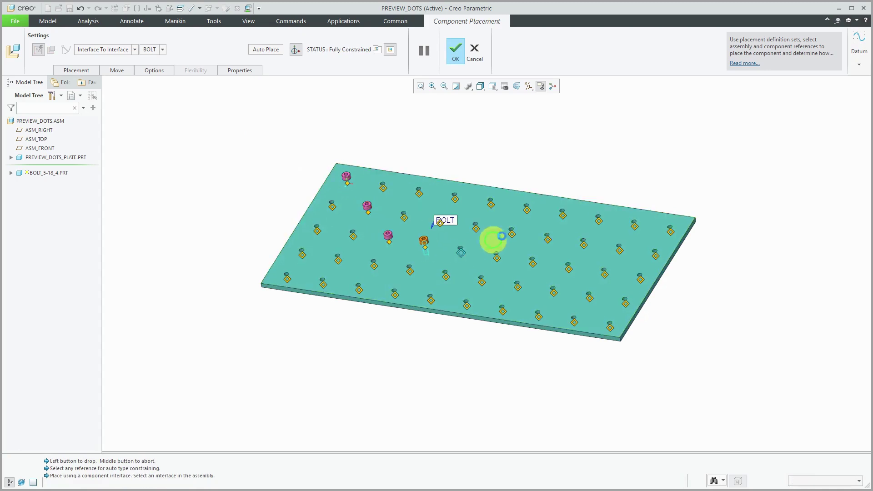
pyautogui.click(512, 235)
pyautogui.click(563, 217)
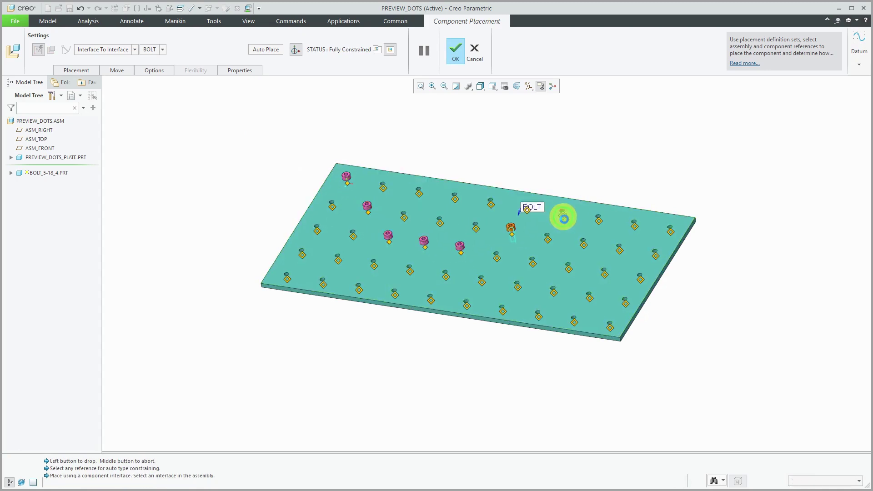
pyautogui.click(584, 247)
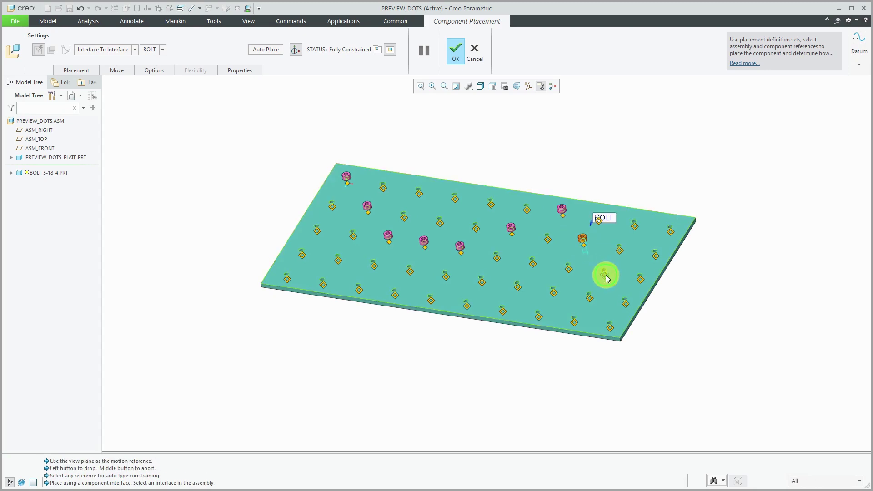
# - Add bolts in holes near the right and front edges and left of centre, then confirm
pyautogui.click(606, 274)
pyautogui.click(574, 298)
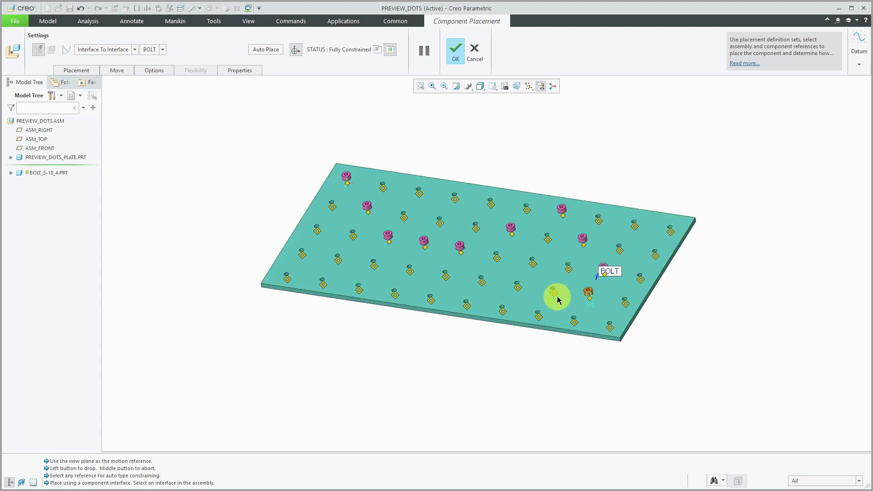
pyautogui.click(554, 296)
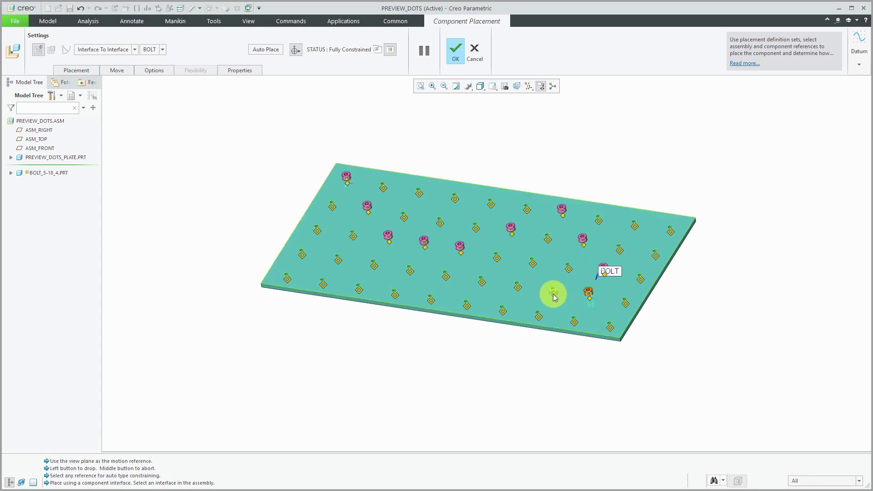
pyautogui.click(502, 310)
pyautogui.click(411, 276)
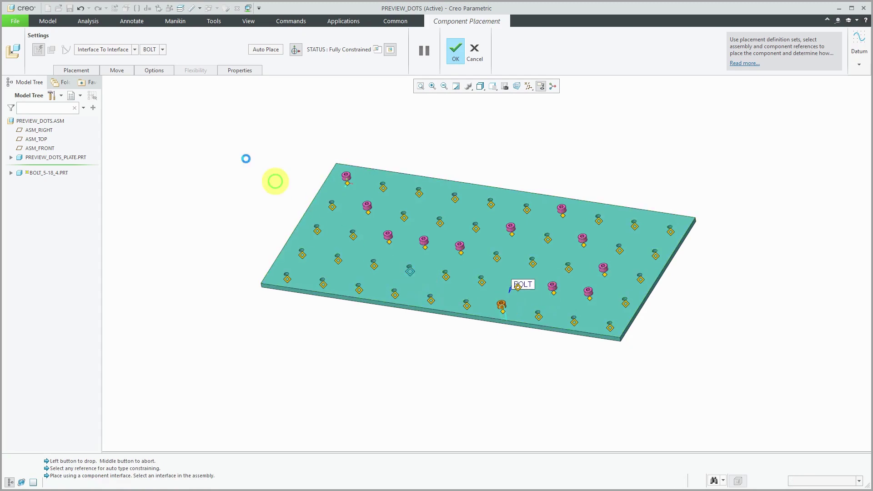
pyautogui.click(455, 50)
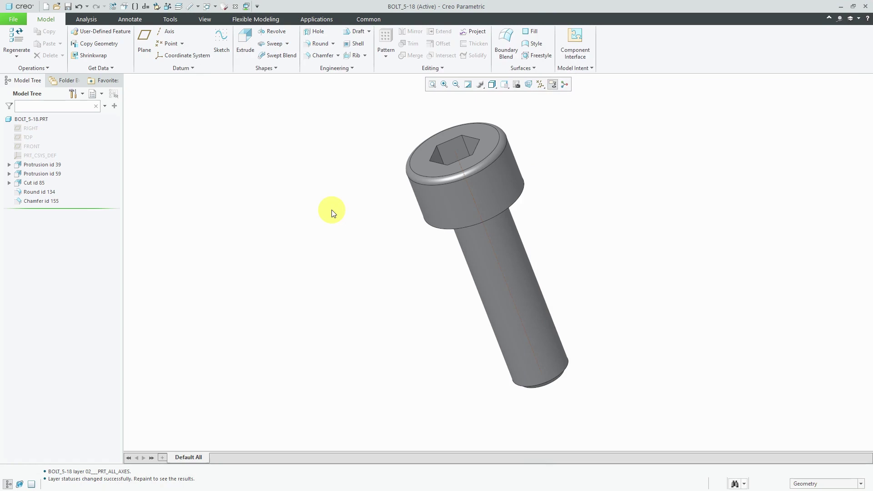
# - Create a bolt component interface named PLACE-CYLINDER and set it to Placing
pyautogui.click(584, 56)
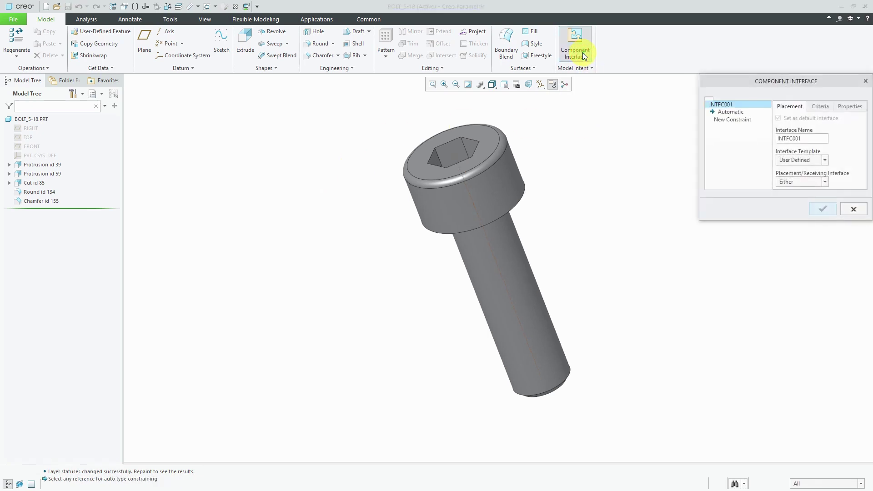
pyautogui.moveTo(746, 81); pyautogui.dragTo(661, 130)
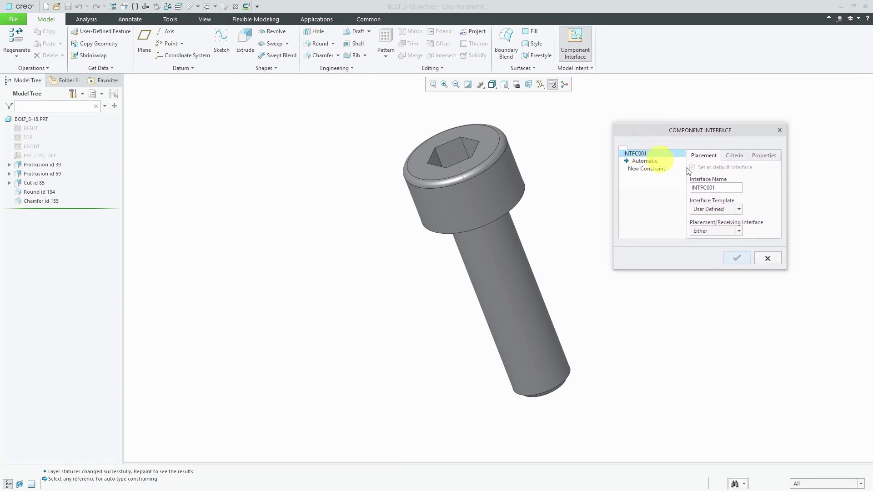
pyautogui.doubleClick(735, 185)
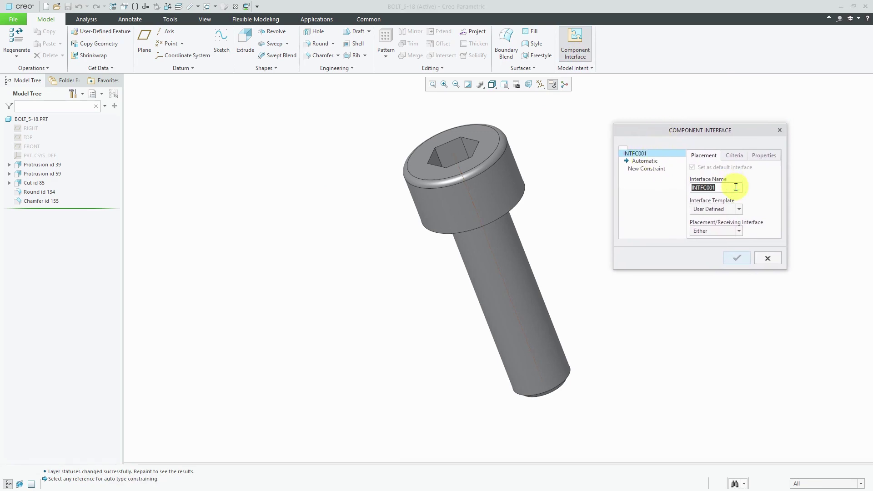
pyautogui.write('place')
pyautogui.press('Return')
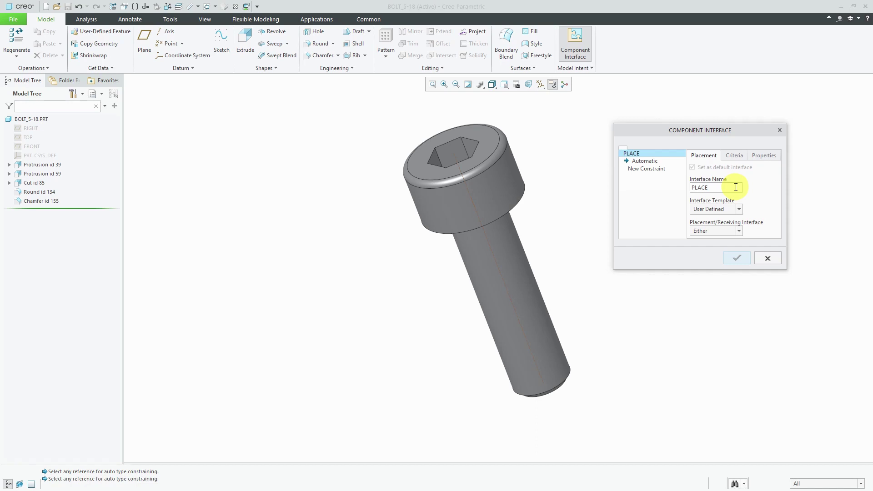
pyautogui.write('-cy')
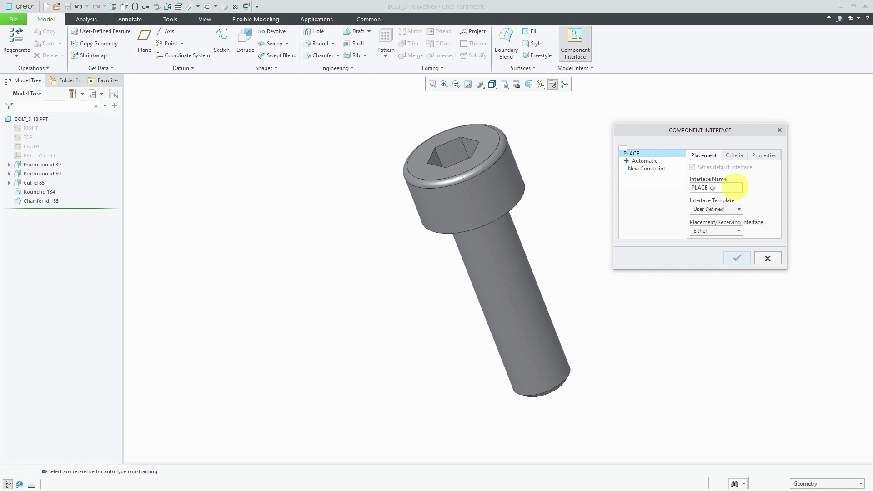
pyautogui.write('linder')
pyautogui.press('Return')
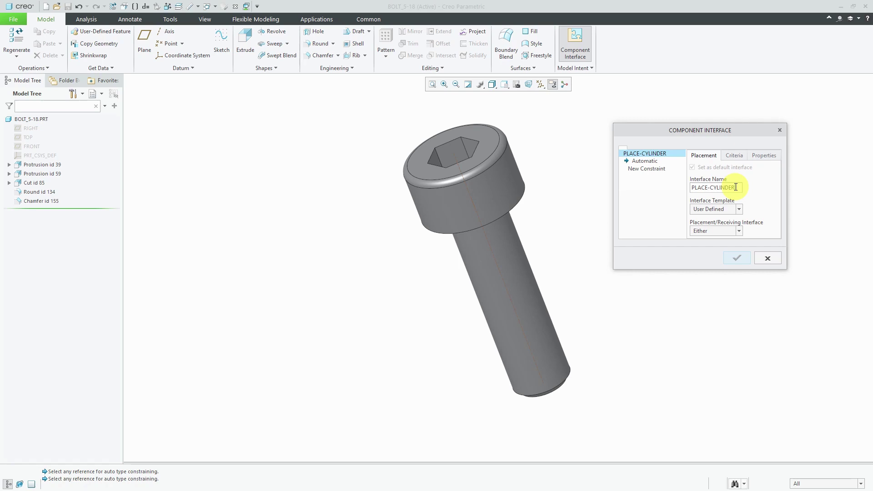
pyautogui.click(739, 232)
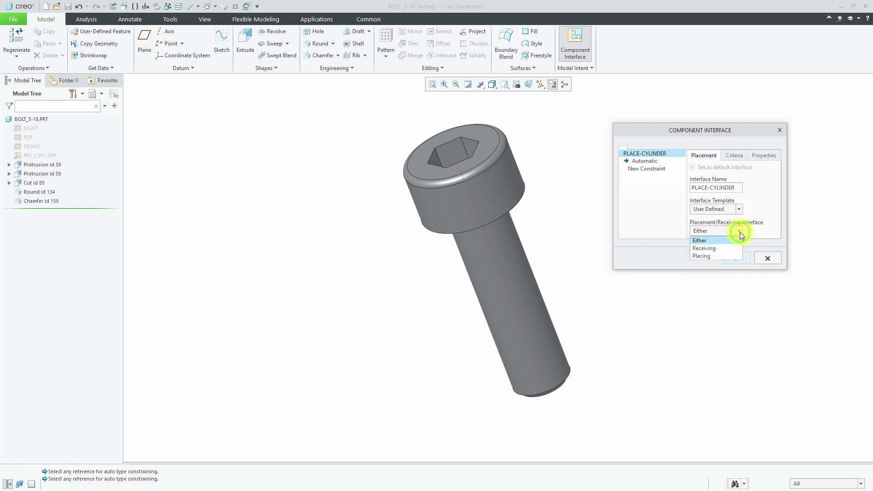
pyautogui.click(715, 257)
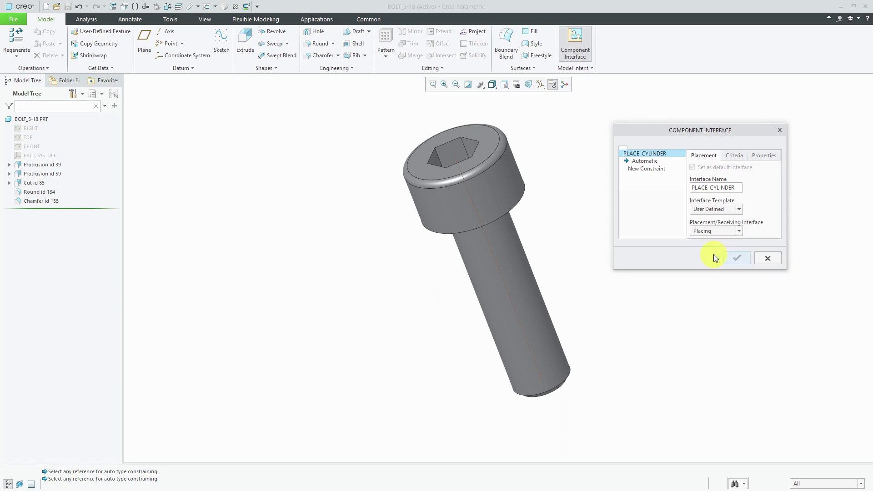
# - Constrain PLACE-CYLINDER to the bolt's shank surface and, as Mate, the underside of its head
pyautogui.click(652, 162)
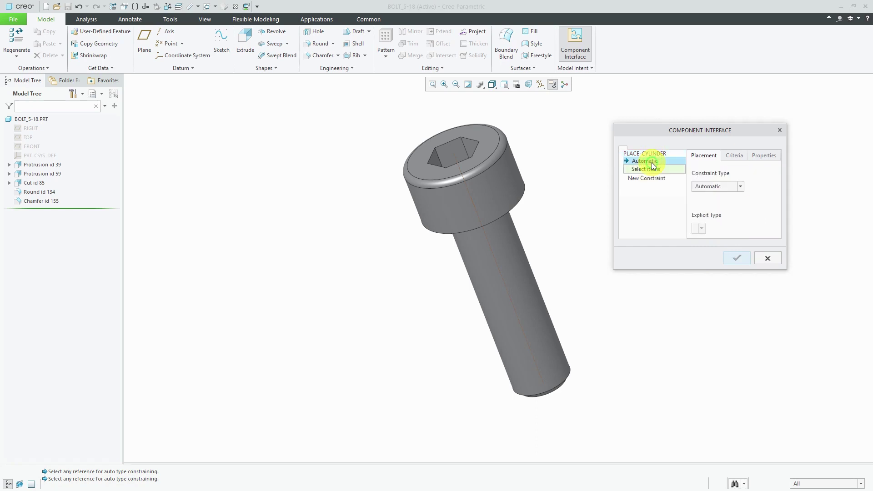
pyautogui.click(536, 296)
pyautogui.moveTo(536, 274); pyautogui.dragTo(522, 228, button='middle')
pyautogui.click(656, 182)
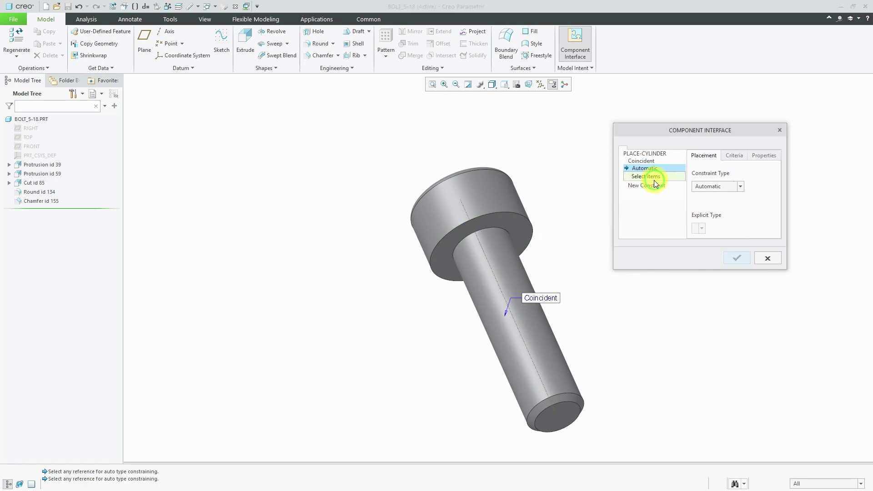
pyautogui.click(520, 229)
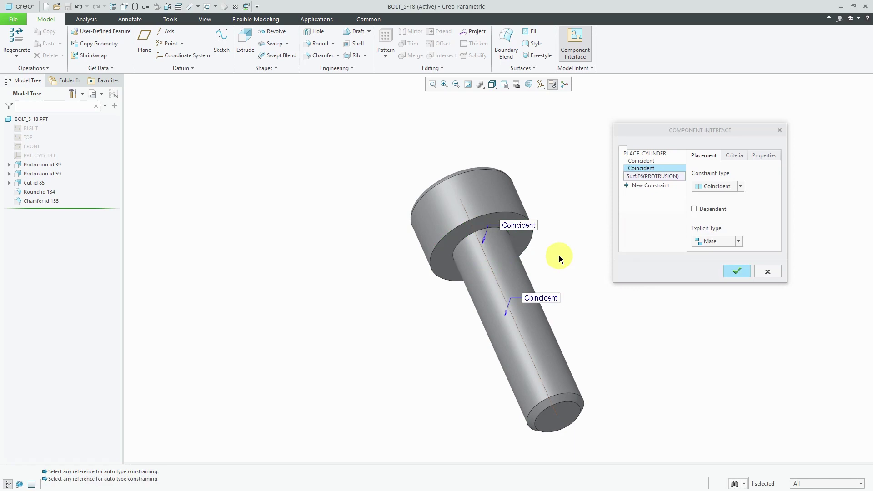
pyautogui.click(738, 243)
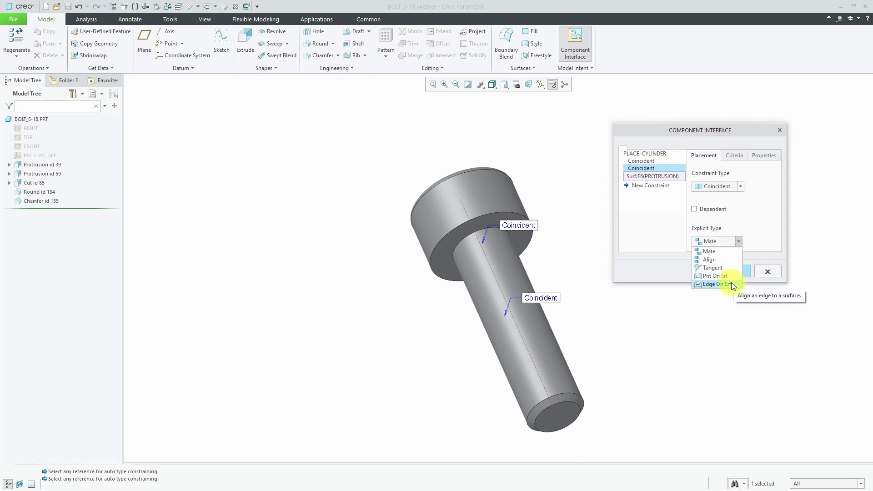
pyautogui.click(713, 254)
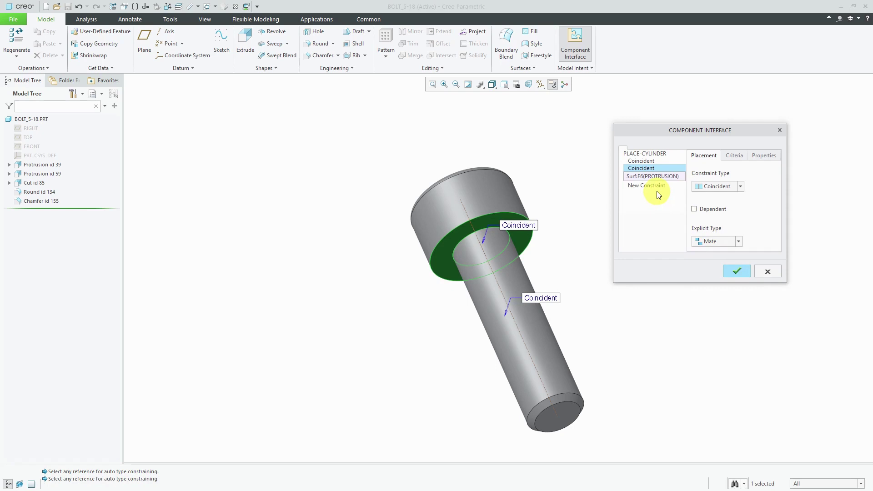
# - Review the interface's Criteria and Properties, then save PLACE-CYLINDER to the bolt
pyautogui.click(734, 157)
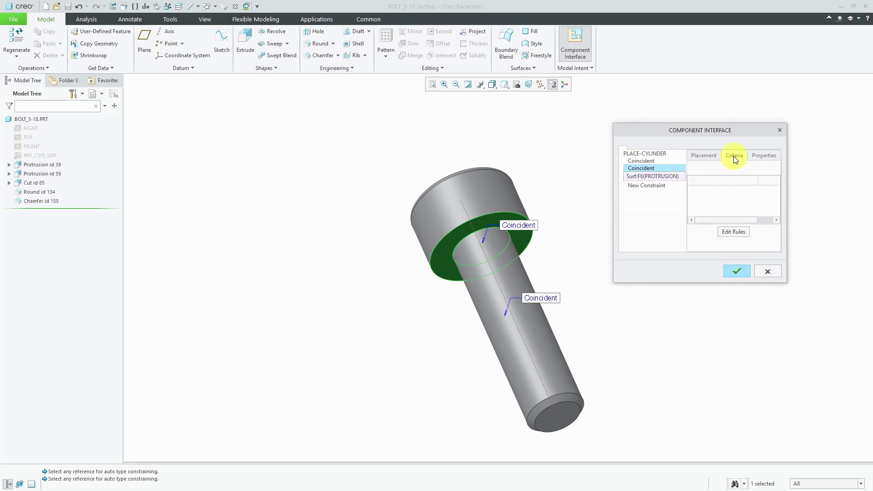
pyautogui.click(760, 156)
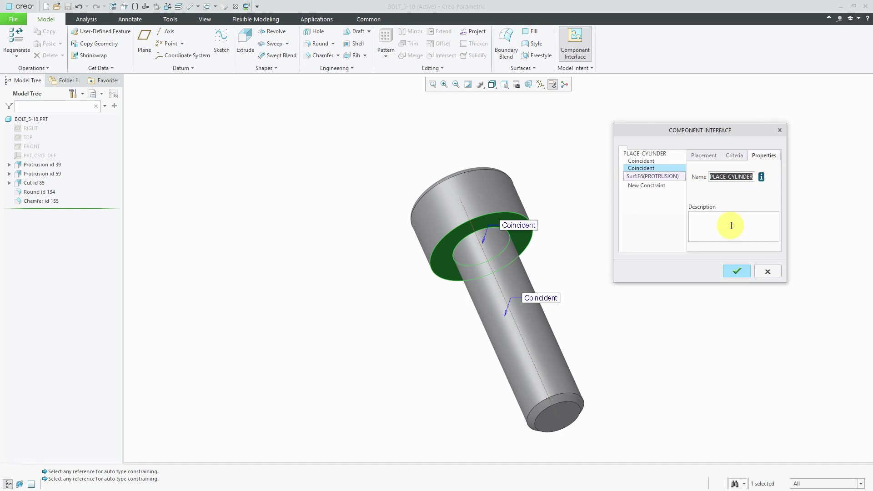
pyautogui.click(735, 271)
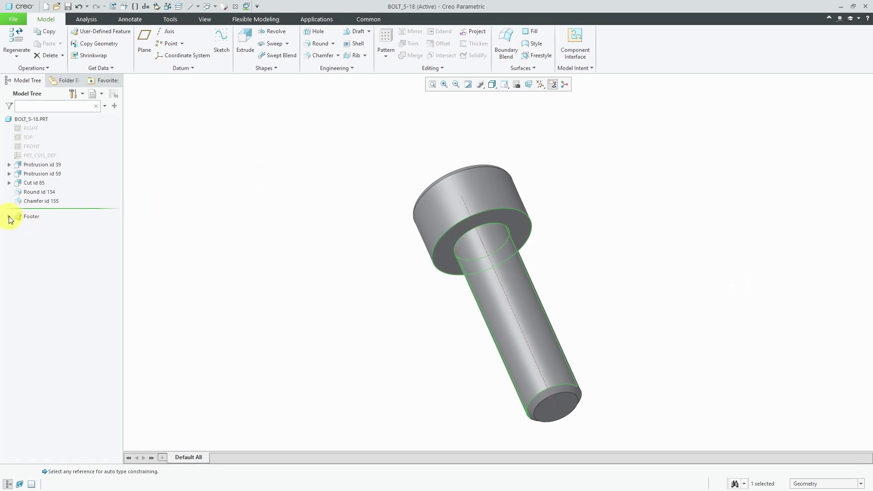
# - Expand Footer, INTERFACES and PLACE-CYLINDER in the model tree, then clear the selection
pyautogui.click(9, 217)
pyautogui.click(17, 226)
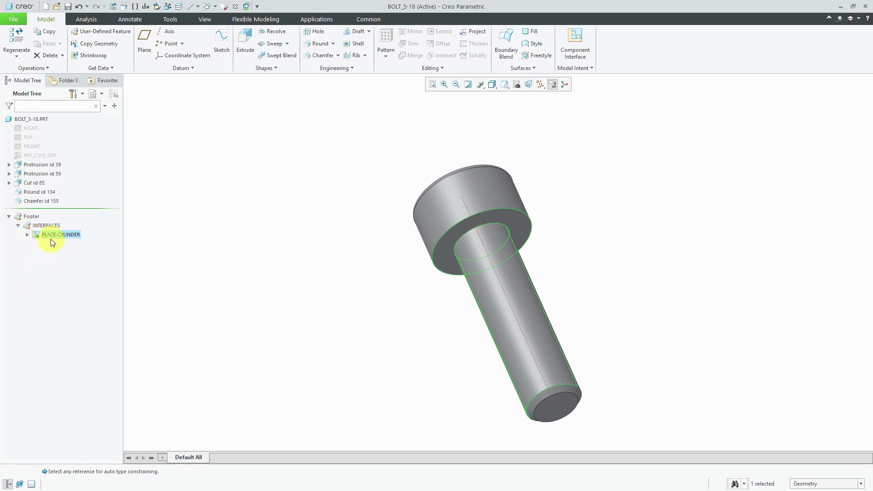
pyautogui.click(26, 235)
pyautogui.click(255, 197)
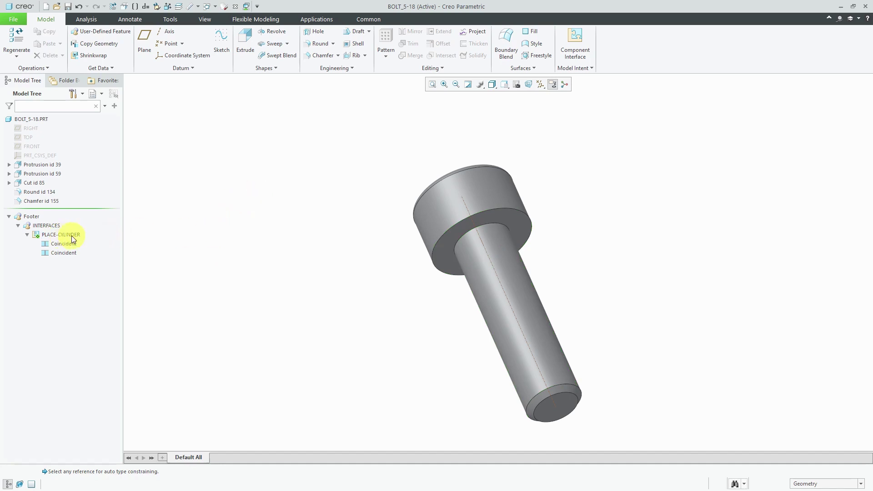
# - Start a new bolt component interface and name it PLACE-AXIS
pyautogui.click(575, 48)
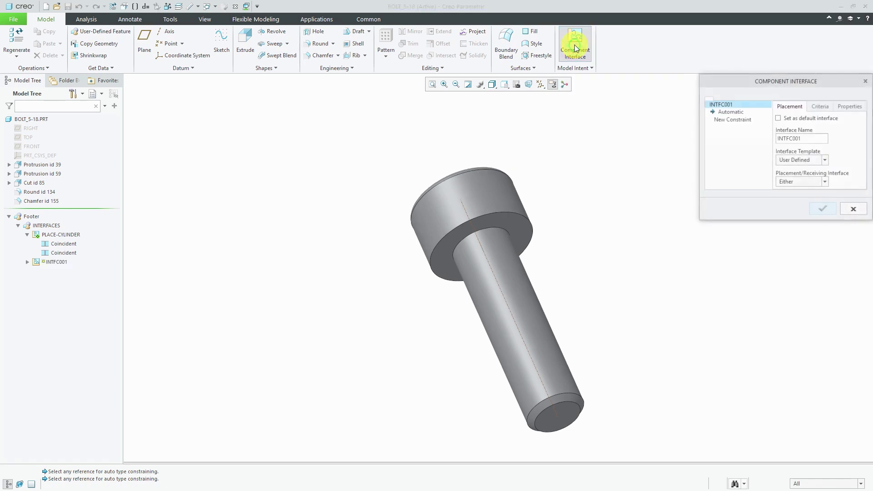
pyautogui.click(808, 138)
pyautogui.doubleClick(808, 137)
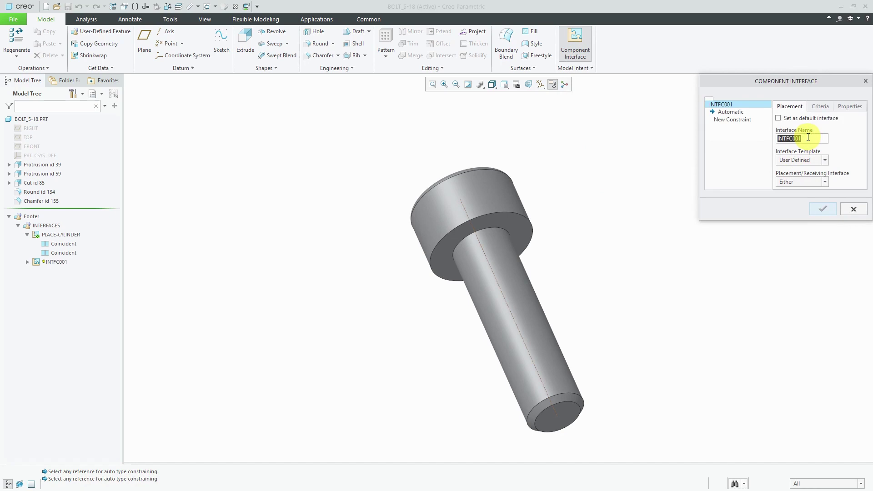
pyautogui.write('place-a')
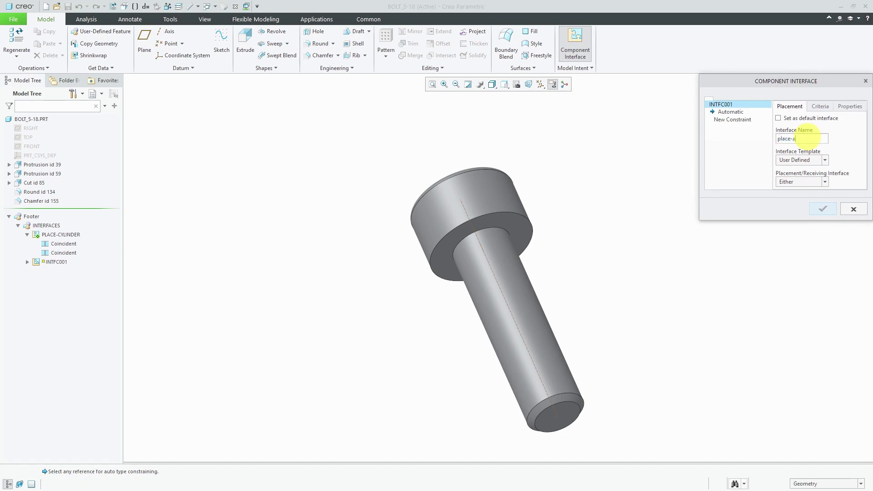
pyautogui.write('xis')
pyautogui.press('Return')
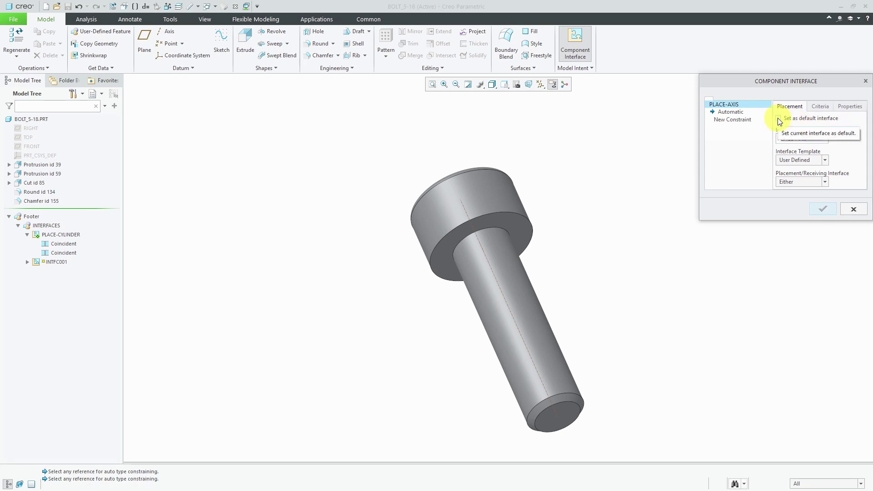
# - Constrain PLACE-AXIS to axis A_2 and the head underside as Coincident, then save it
pyautogui.click(737, 114)
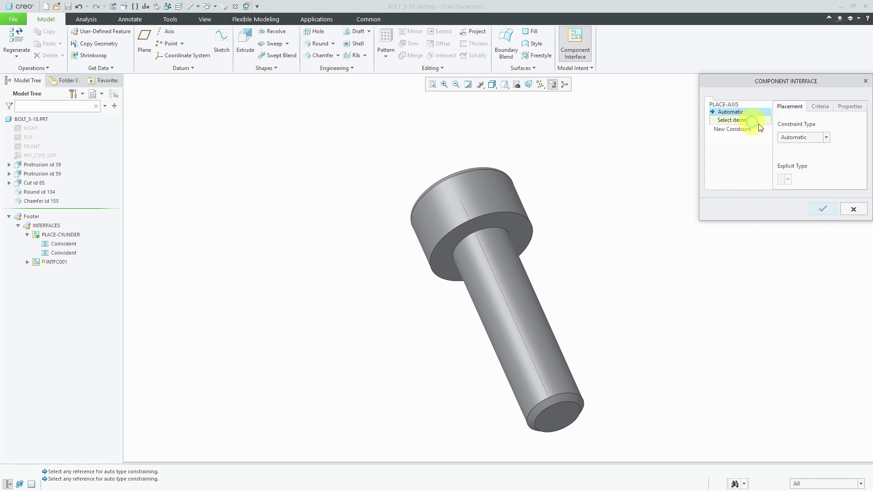
pyautogui.click(496, 276)
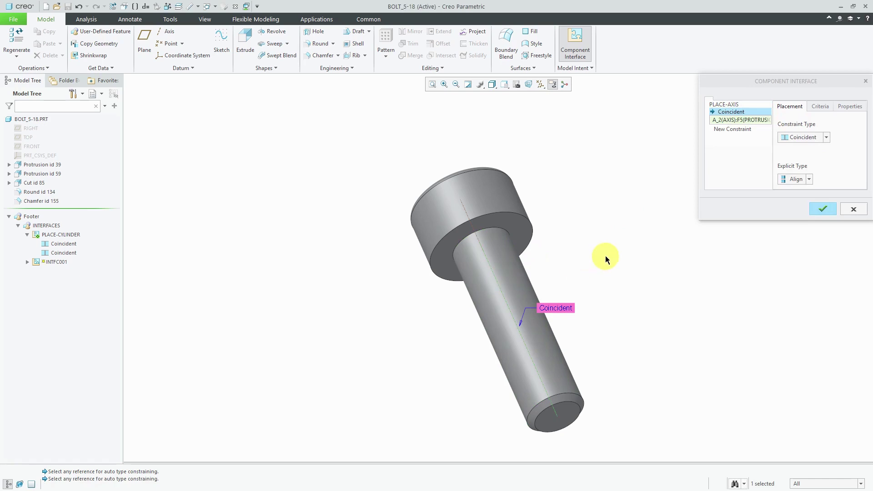
pyautogui.click(733, 129)
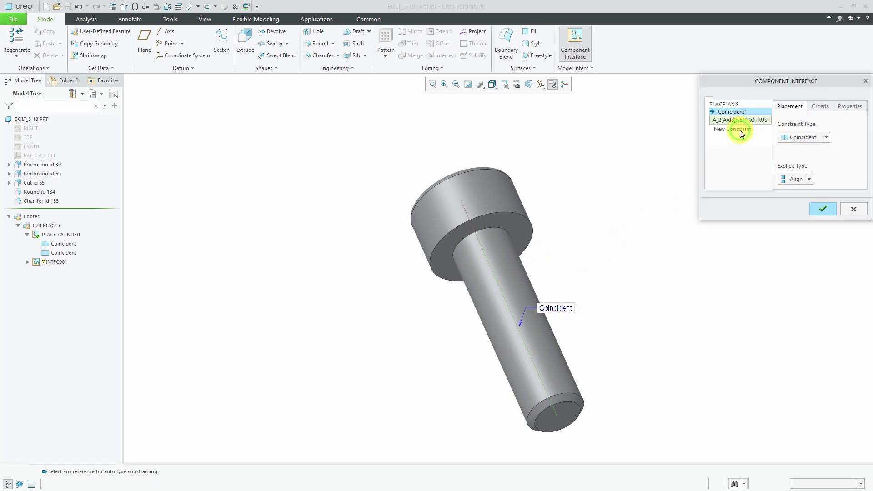
pyautogui.click(522, 236)
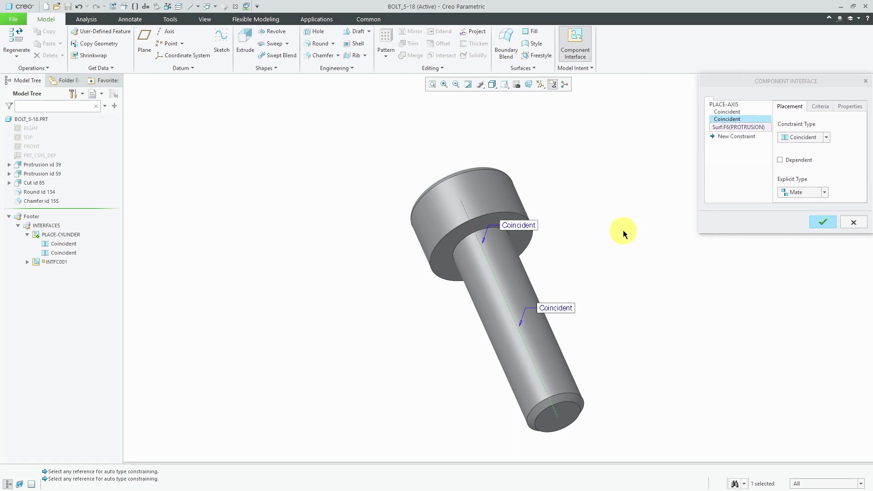
pyautogui.click(826, 138)
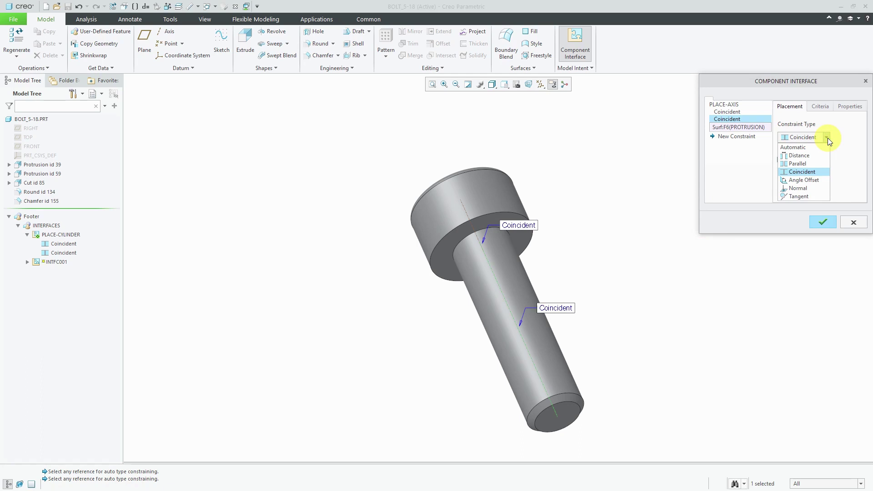
pyautogui.click(859, 140)
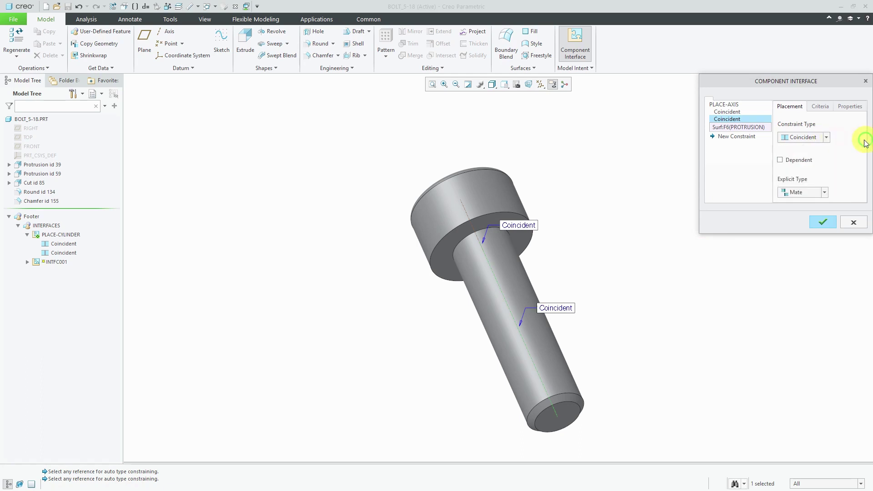
pyautogui.click(822, 222)
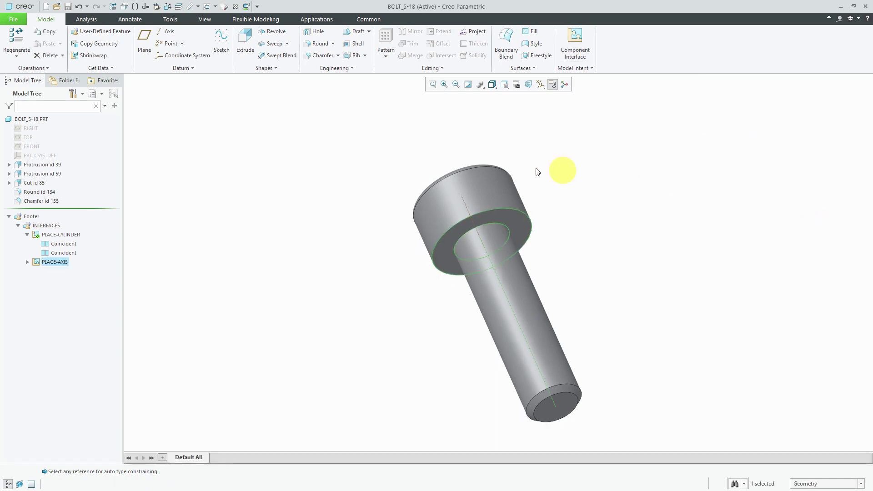
# - Switch back to the ENGINE assembly window and turn off datum axis display
pyautogui.click(353, 166)
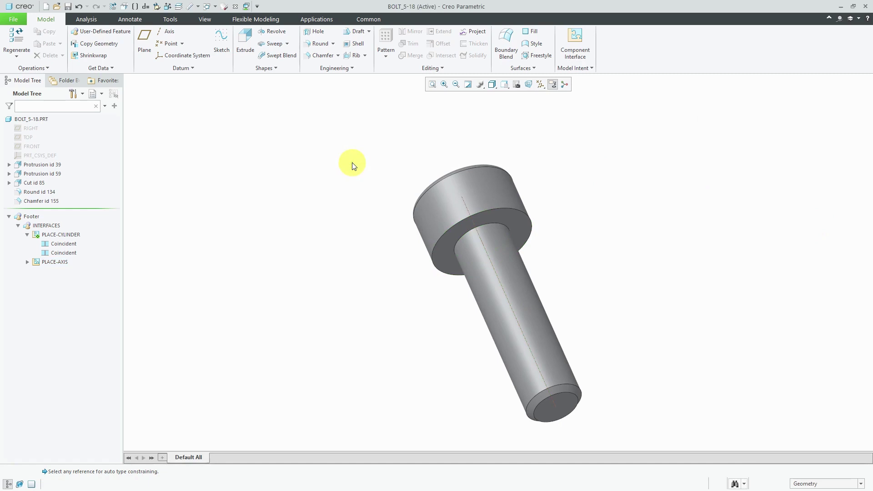
pyautogui.click(213, 6)
pyautogui.click(224, 20)
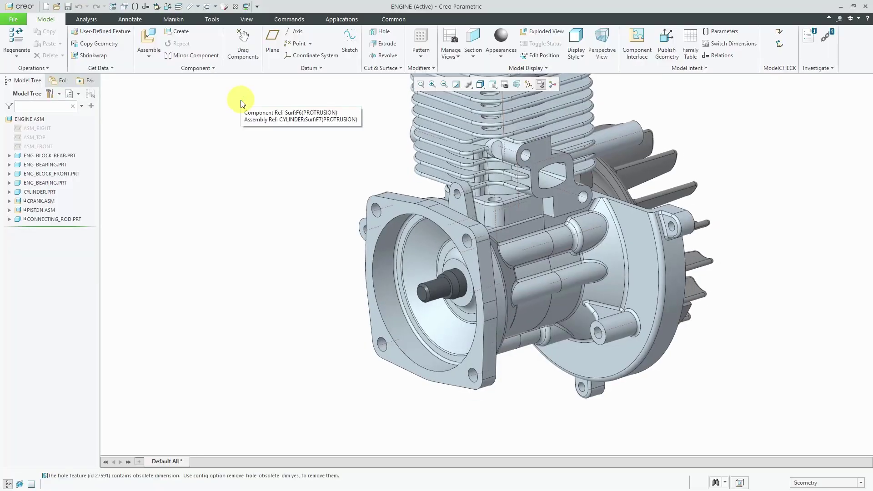
pyautogui.click(529, 84)
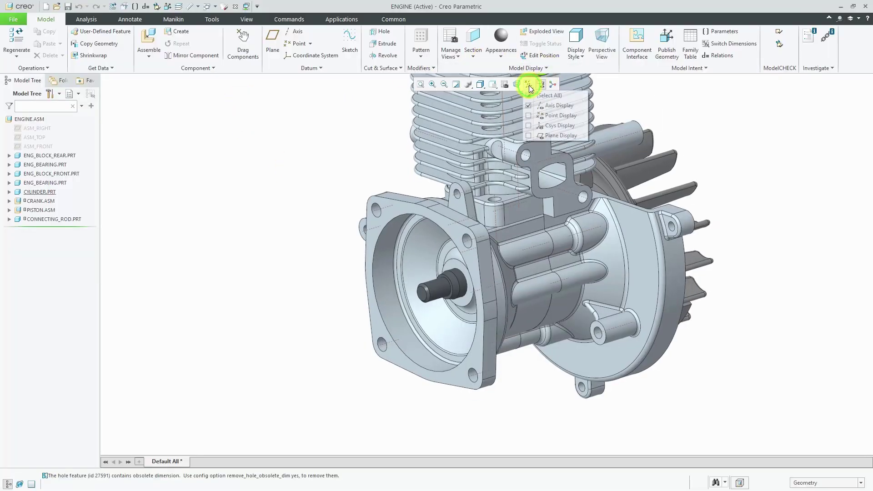
pyautogui.click(552, 108)
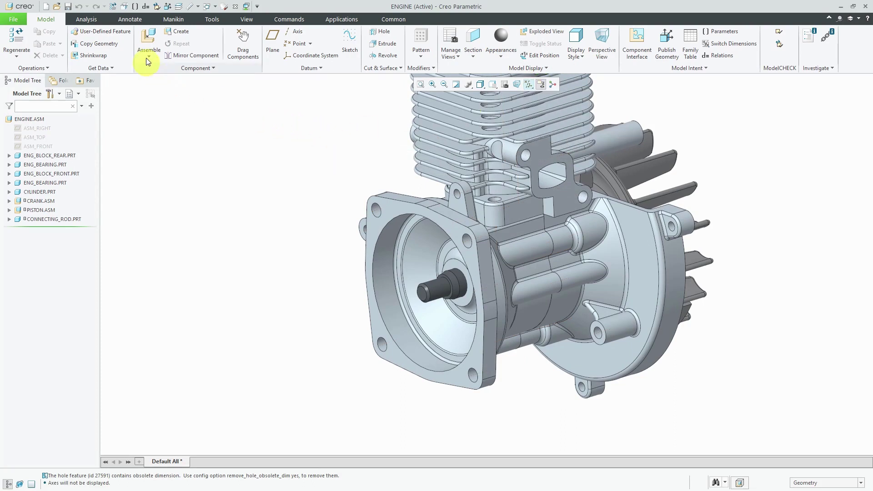
# - Bring bolt_5-18.prt into the engine, keeping Interface To Geom with the PLACE-CYLINDER interface
pyautogui.click(147, 43)
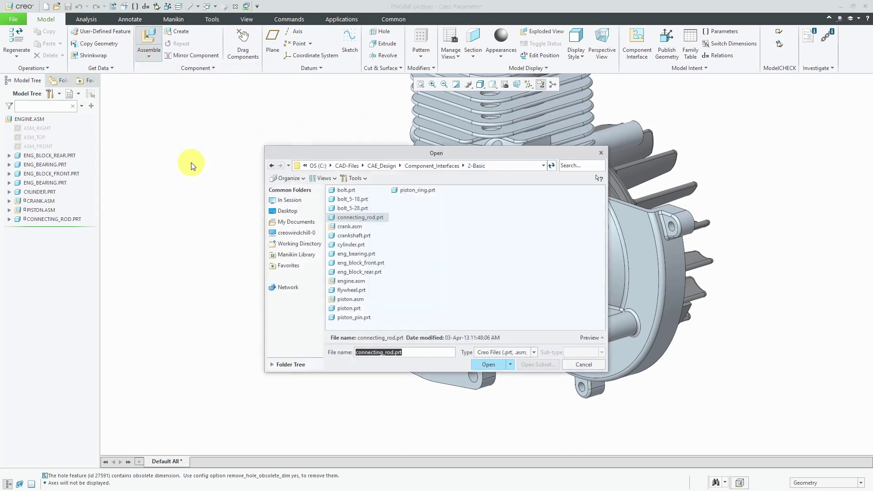
pyautogui.doubleClick(352, 199)
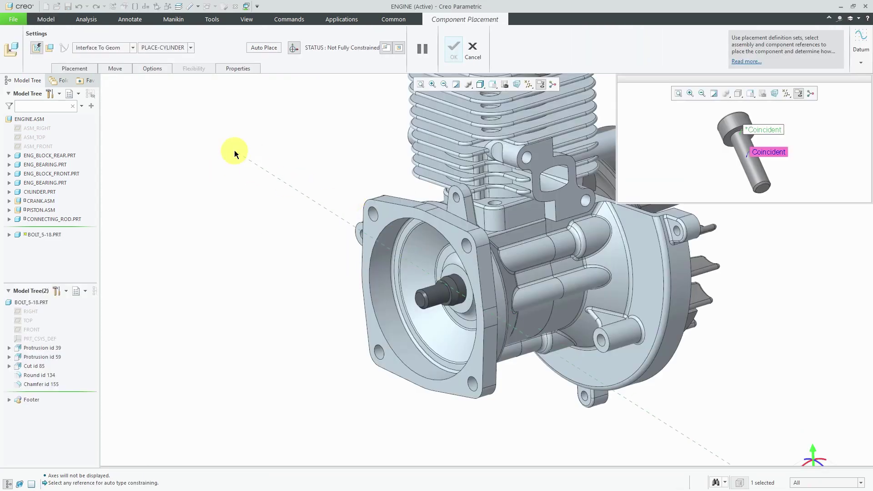
pyautogui.moveTo(181, 137)
pyautogui.click(133, 48)
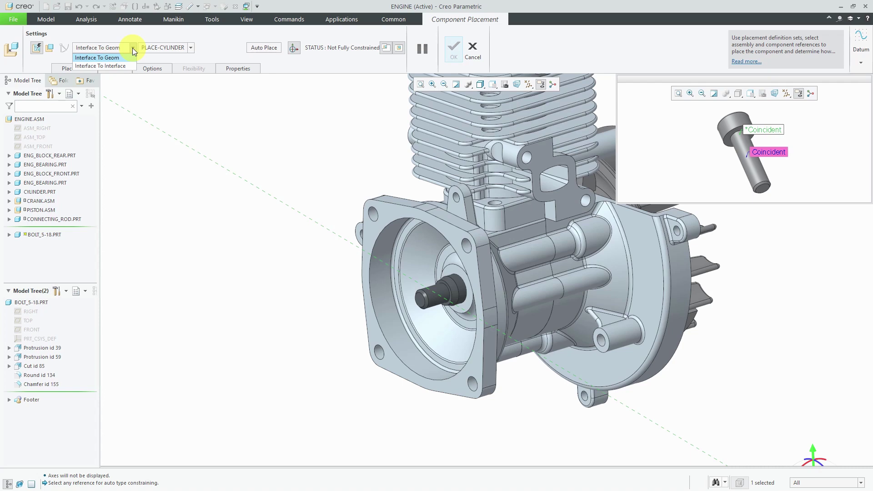
pyautogui.click(193, 47)
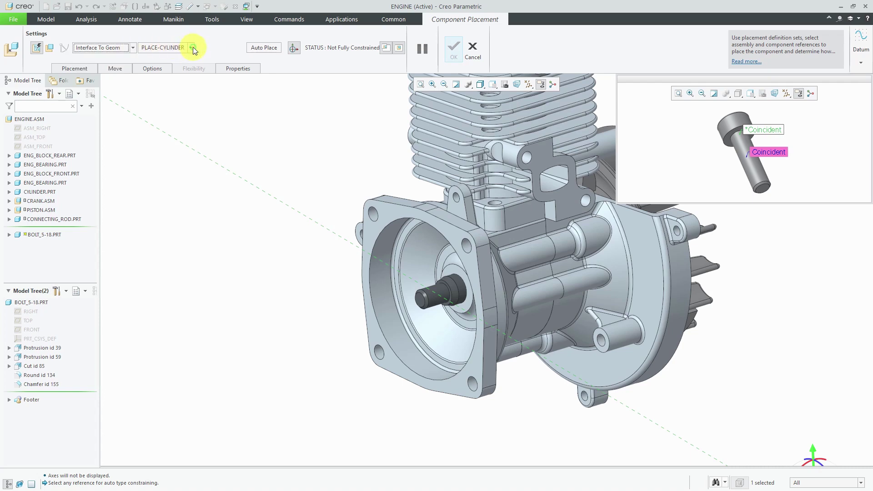
pyautogui.click(193, 48)
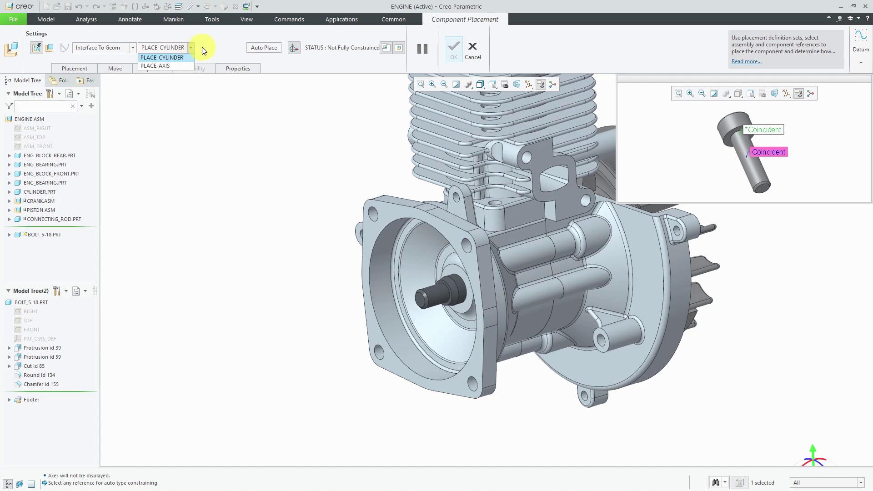
pyautogui.click(202, 50)
# - Seat bolts in the upper-left and upper-right flange holes using a new location
pyautogui.keyDown('ctrl'); pyautogui.keyDown('alt'); pyautogui.moveTo(358, 240); pyautogui.dragTo(380, 209); pyautogui.keyUp('alt'); pyautogui.keyUp('ctrl')
pyautogui.click(380, 209)
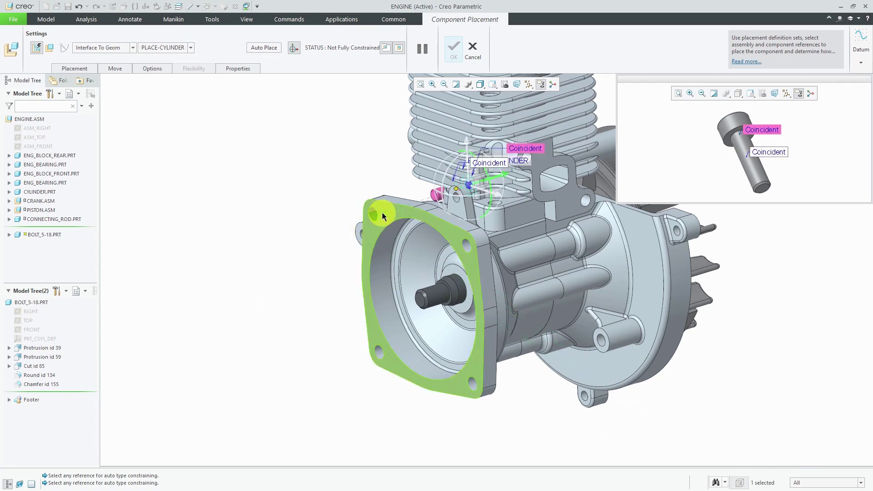
pyautogui.rightClick(247, 172)
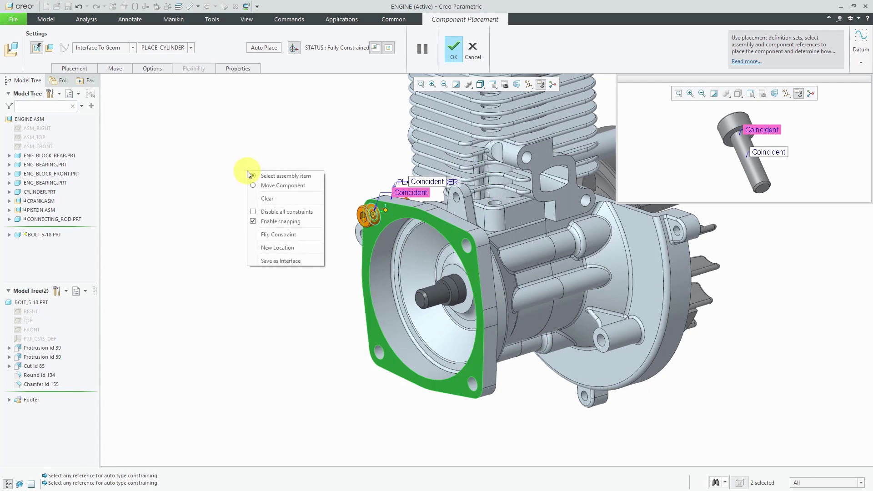
pyautogui.click(264, 249)
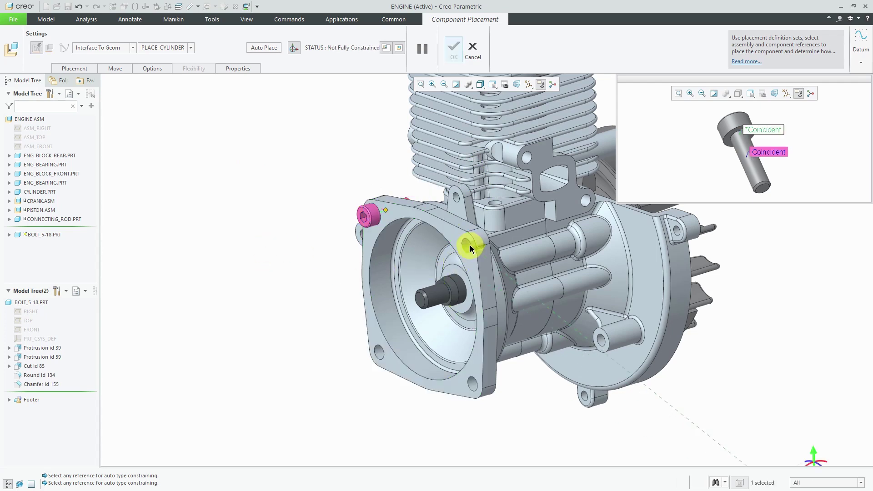
pyautogui.click(470, 244)
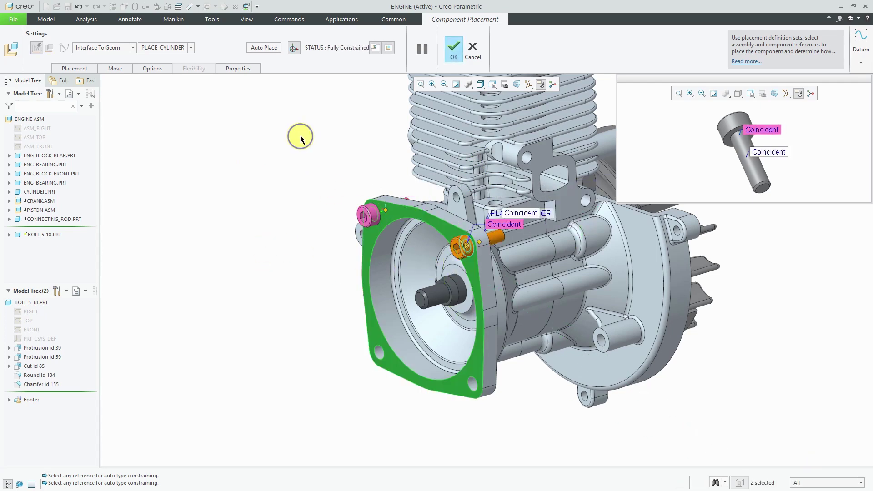
# - Add new locations and seat bolts in the lower-left and lower-right flange holes
pyautogui.rightClick(300, 139)
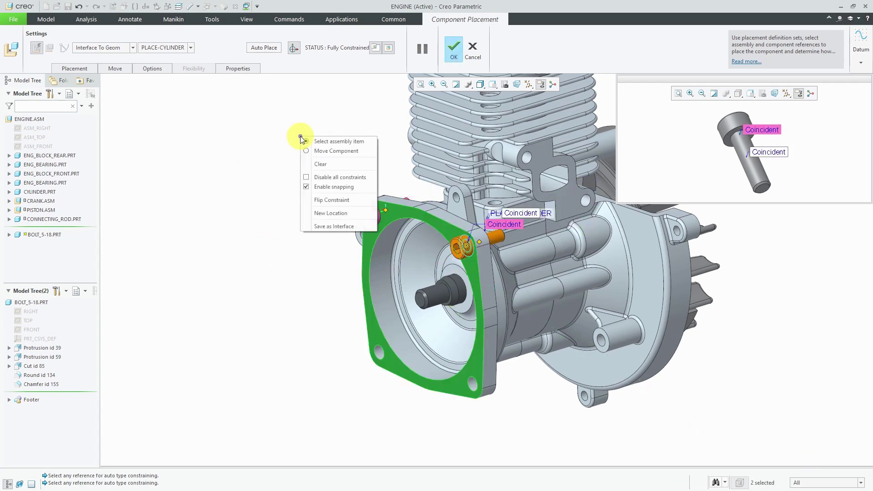
pyautogui.click(322, 213)
pyautogui.click(379, 355)
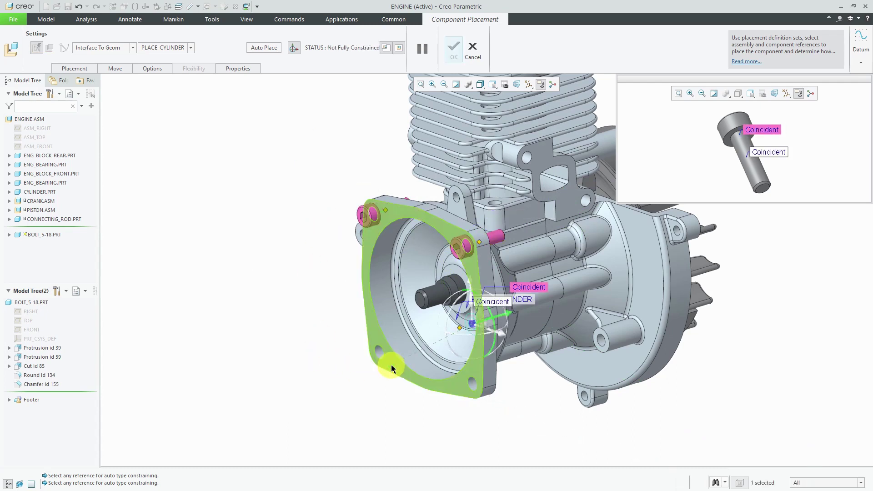
pyautogui.rightClick(326, 334)
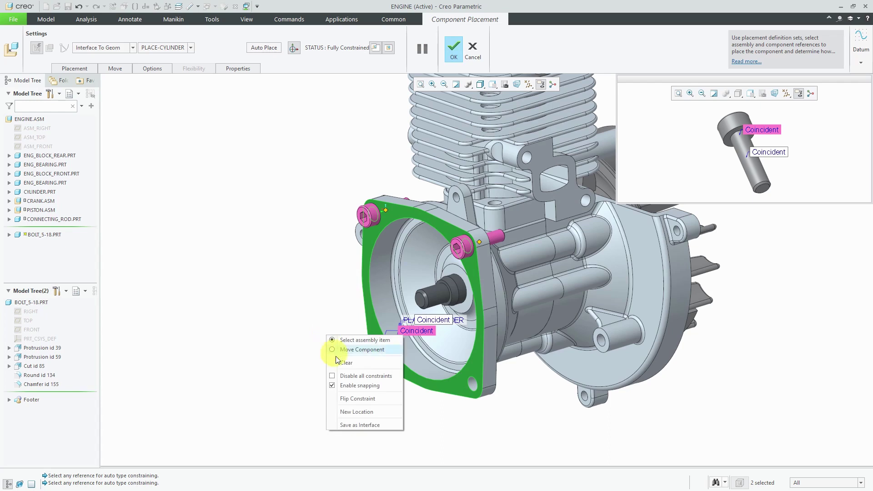
pyautogui.click(350, 411)
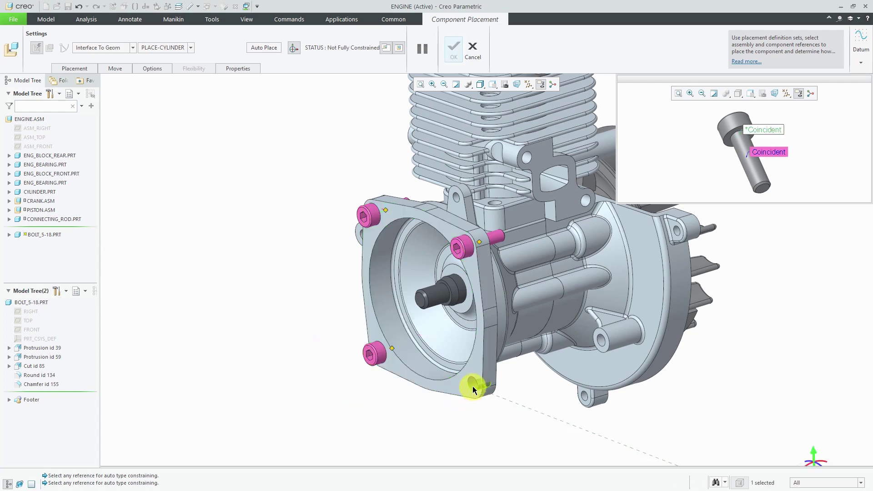
pyautogui.click(459, 389)
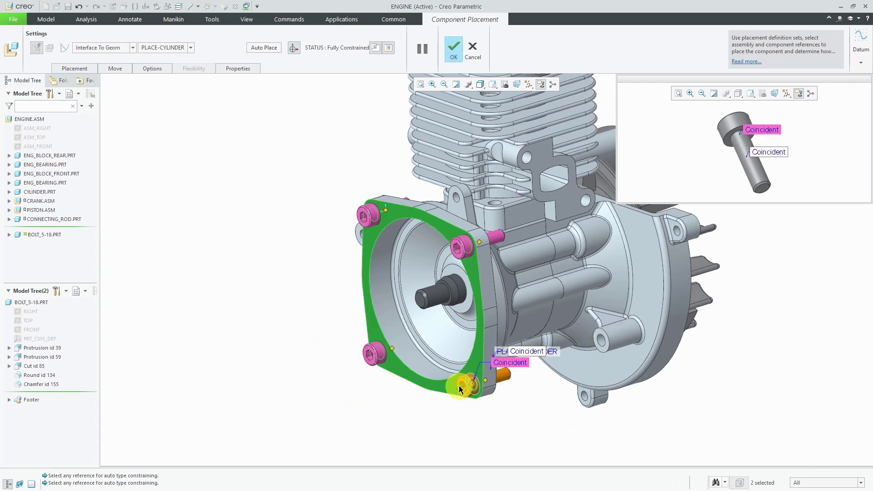
# - Add one more bolt copy, which lands in a hole near the cylinder
pyautogui.rightClick(372, 156)
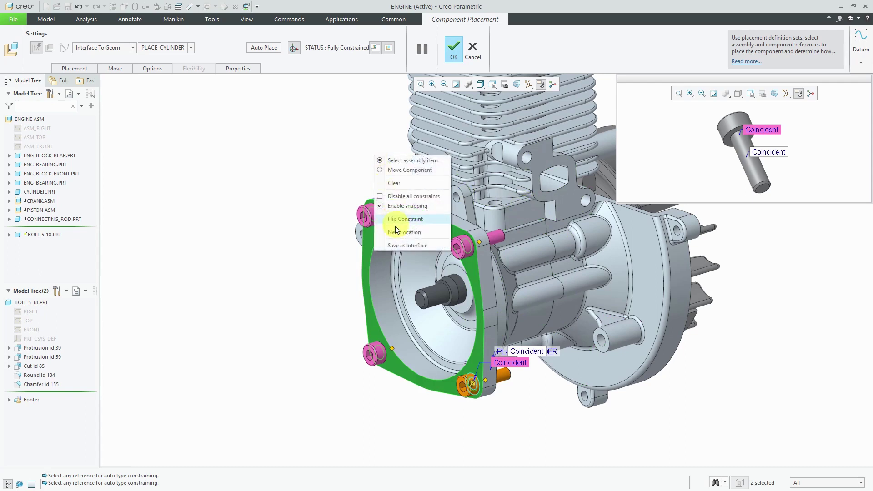
pyautogui.click(398, 235)
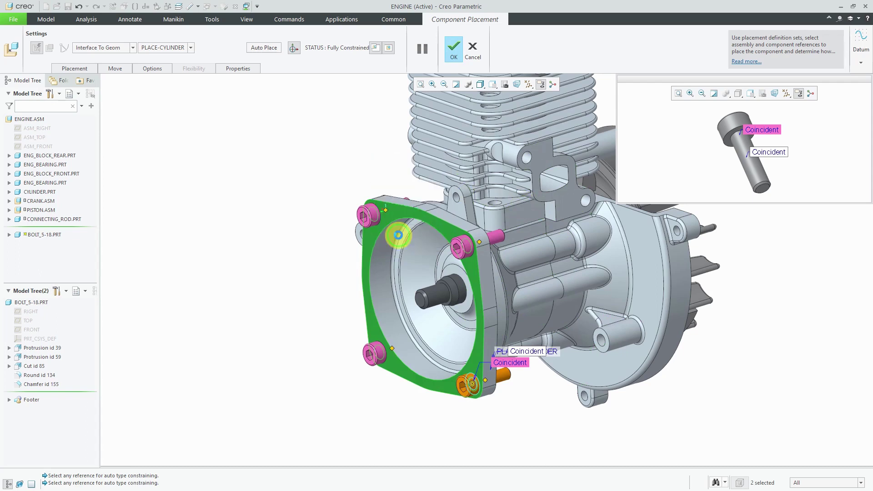
pyautogui.click(490, 208)
pyautogui.click(485, 204)
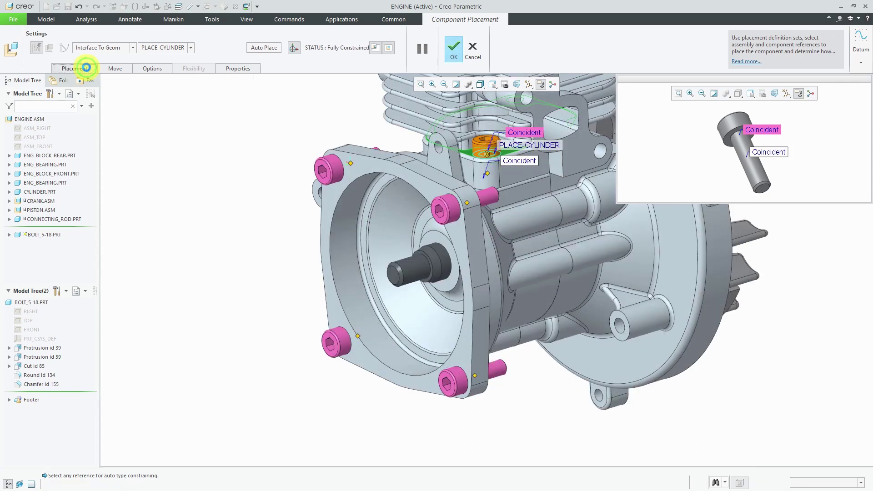
# - Delete the stray Location5 PLACE-CYLINDER set from the bolt placement locations
pyautogui.click(86, 68)
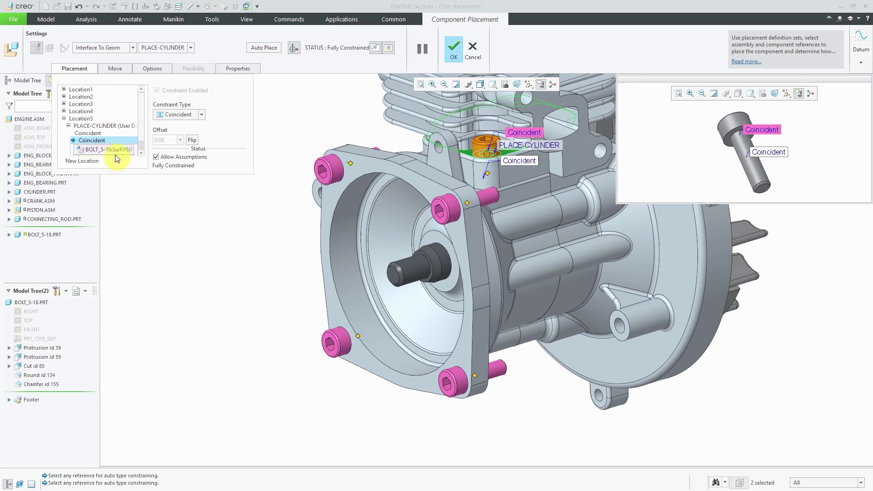
pyautogui.rightClick(90, 123)
pyautogui.click(106, 129)
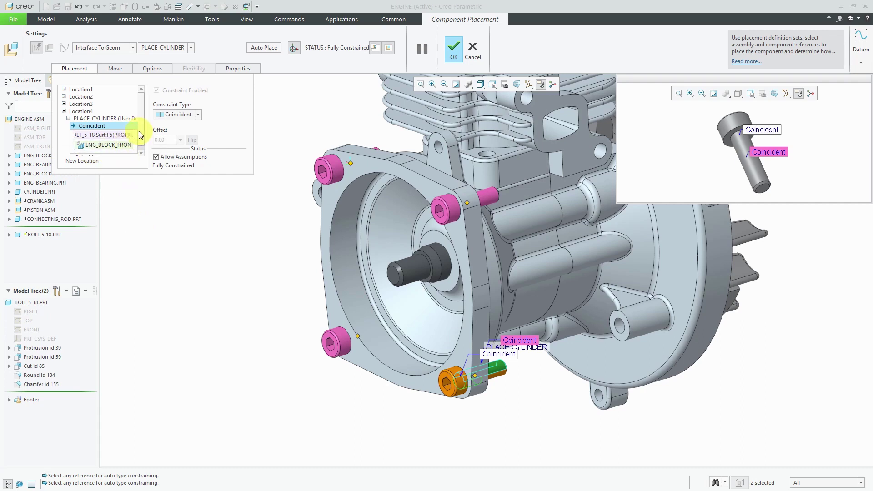
# - Flip Location4's second Coincident constraint and restore the bolt's original orientation
pyautogui.click(91, 155)
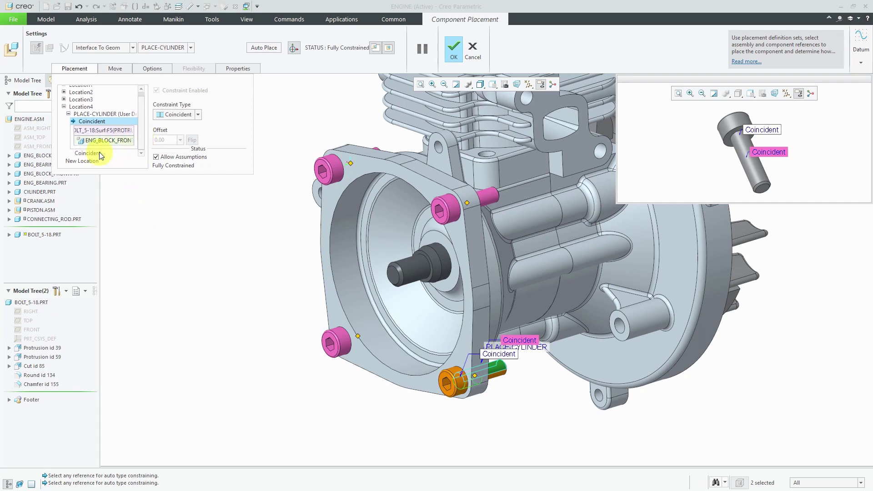
pyautogui.click(192, 141)
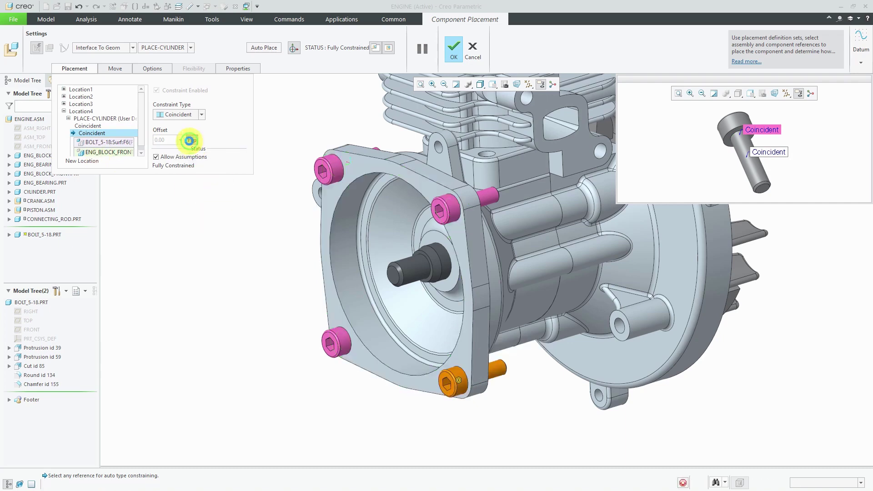
pyautogui.click(192, 141)
pyautogui.click(191, 140)
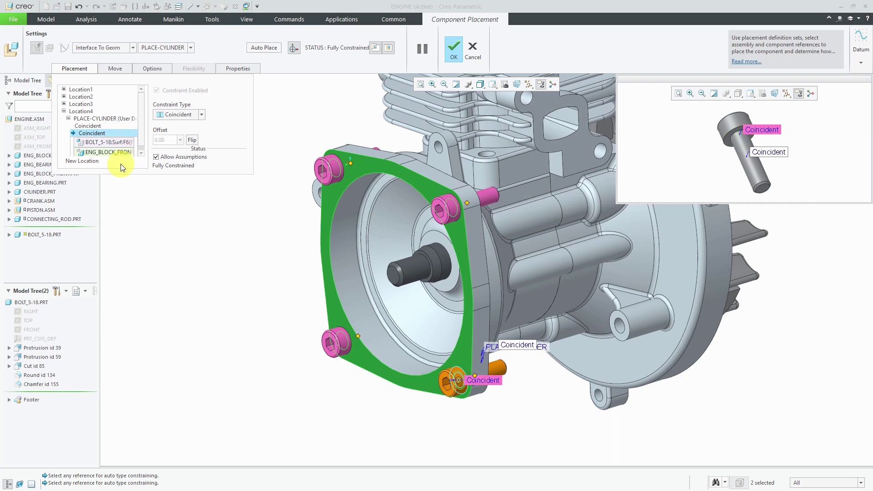
# - Accept the placement, adding four BOLT_5-18.PRT bolts to the ENGINE assembly
pyautogui.middleClick(149, 234)
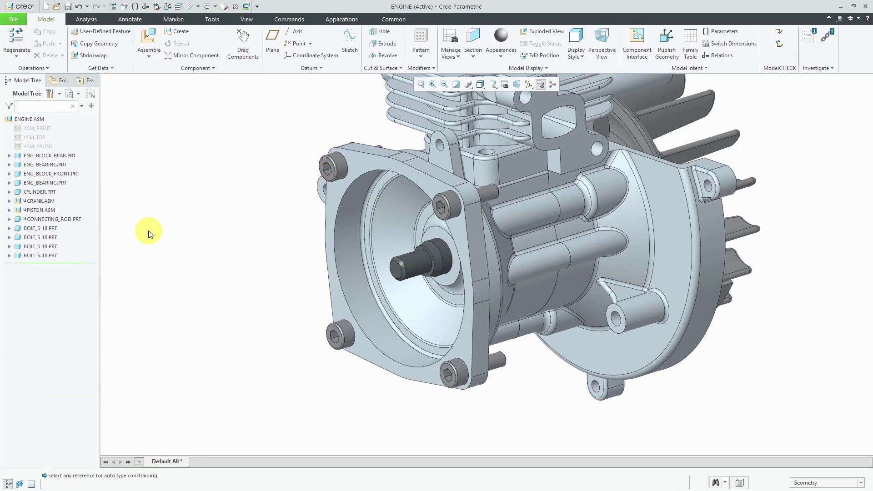